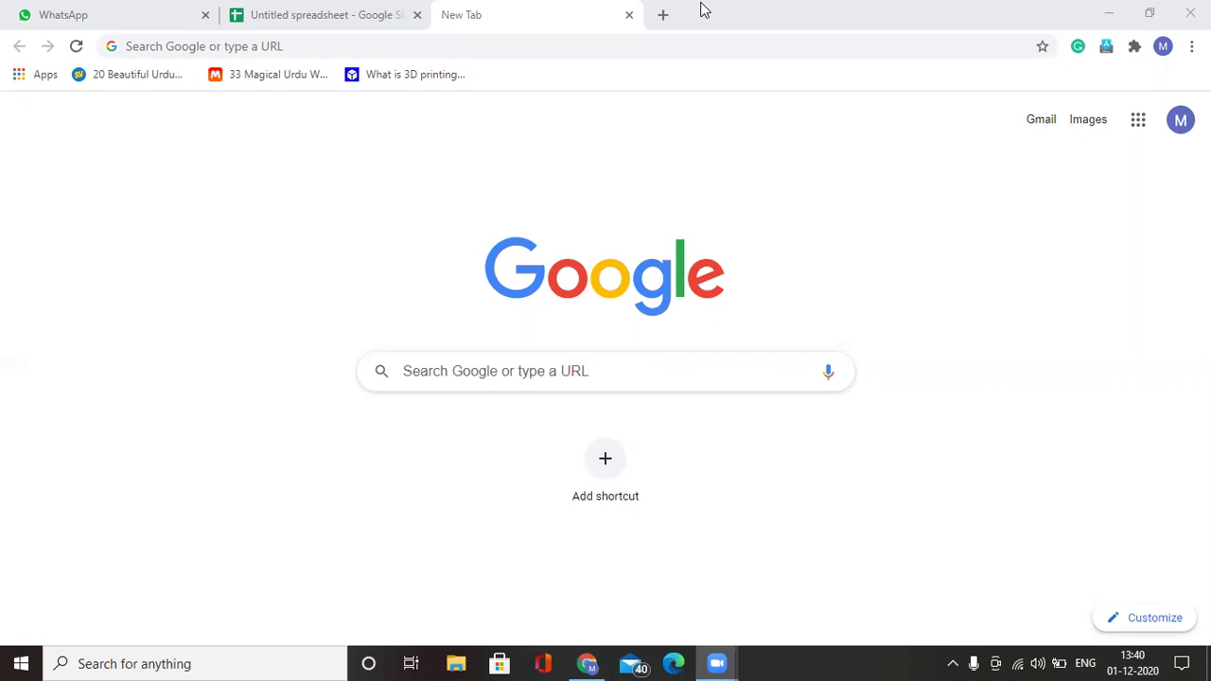
# Step: Search Google for 'kami extension for google chrome' to find its Chrome Web Store page
pyautogui.click(234, 47)
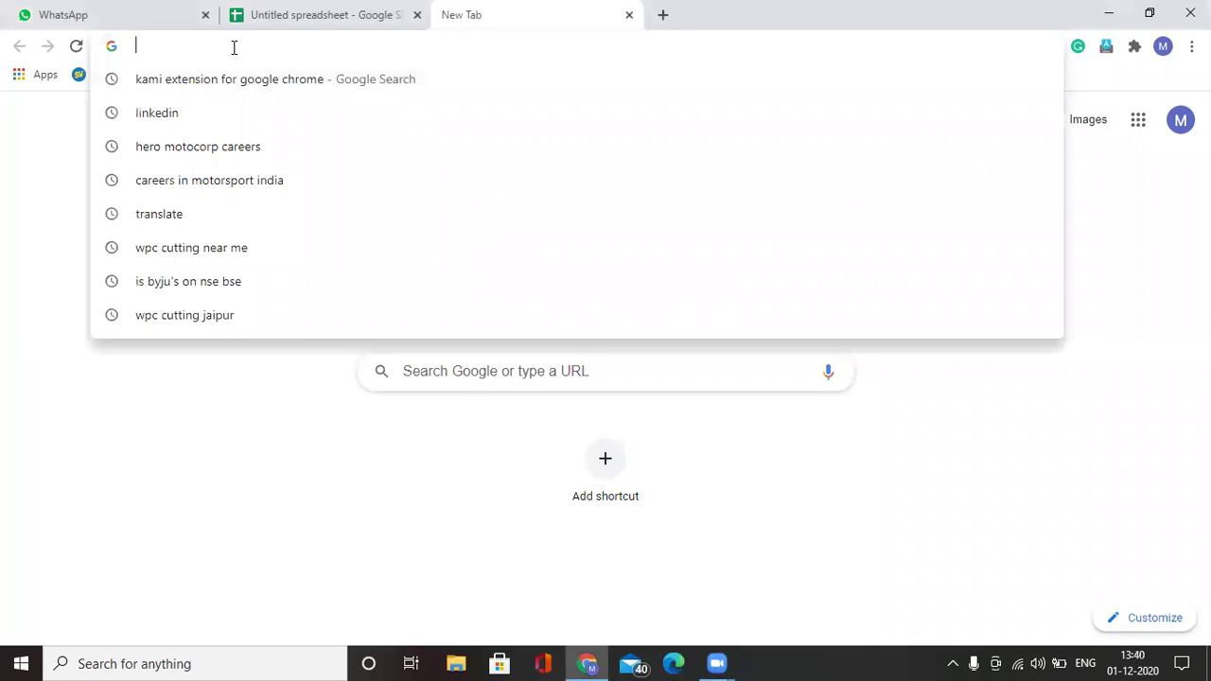
pyautogui.write('kami ext')
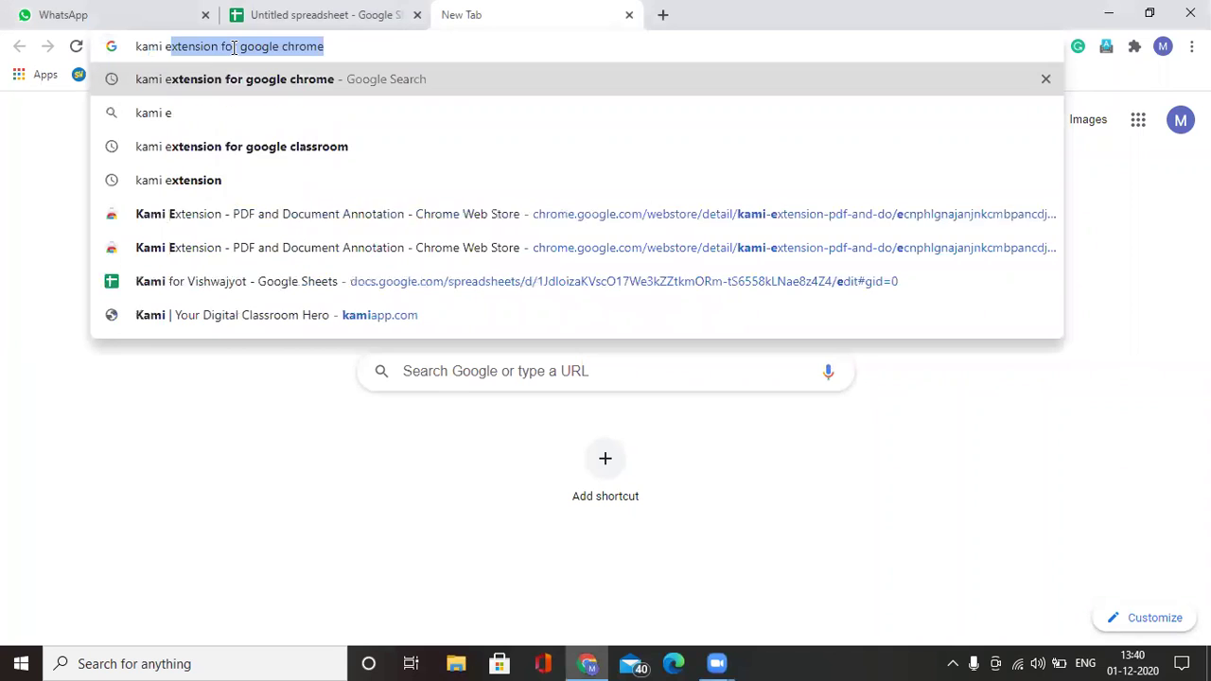
pyautogui.write('ension for')
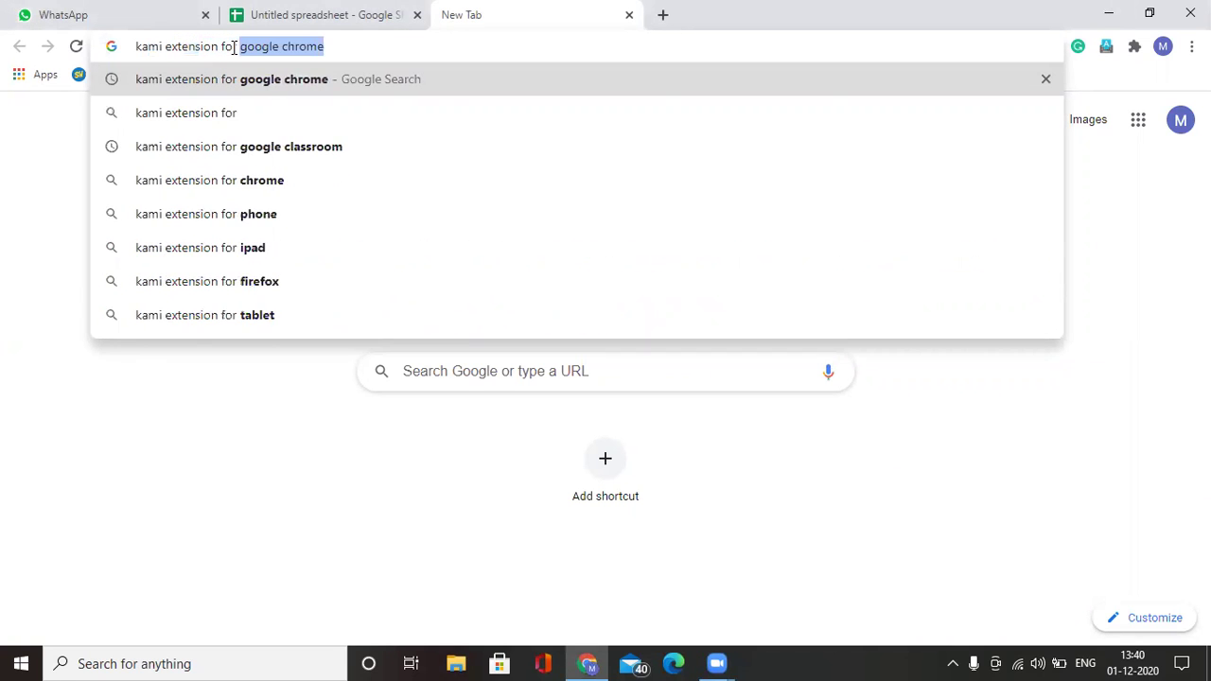
pyautogui.press('End')
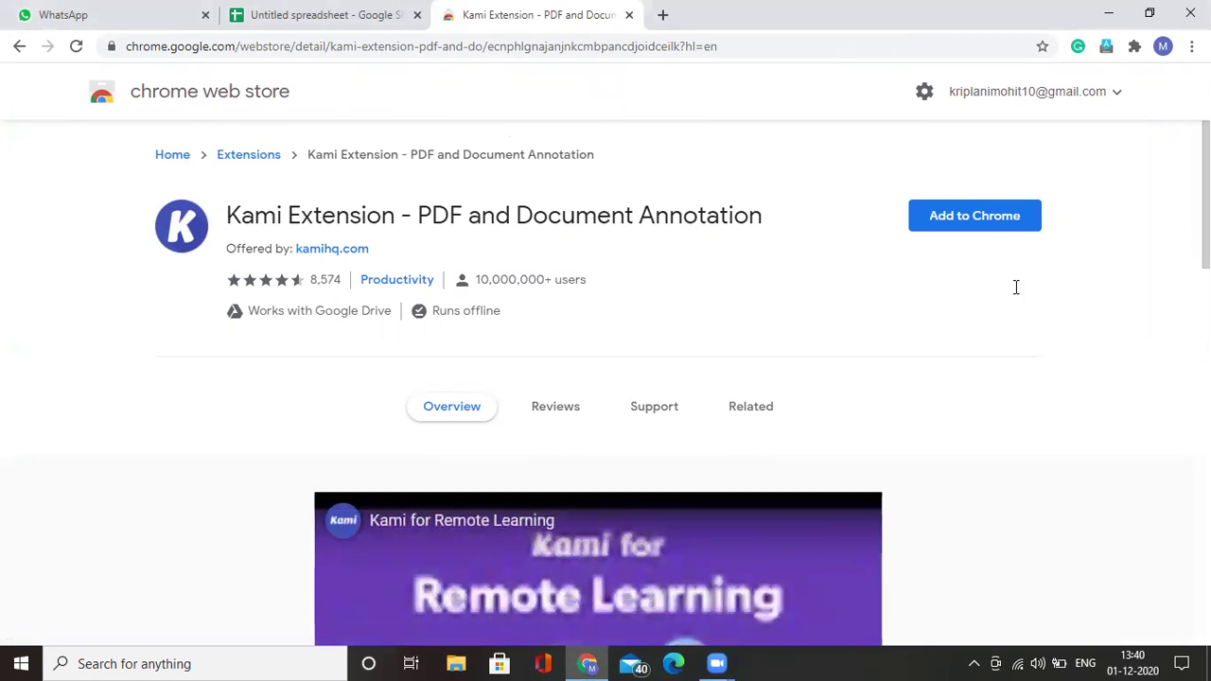
# Step: Add Kami Extension - PDF and Document Annotation to Chrome and confirm the install
pyautogui.click(976, 227)
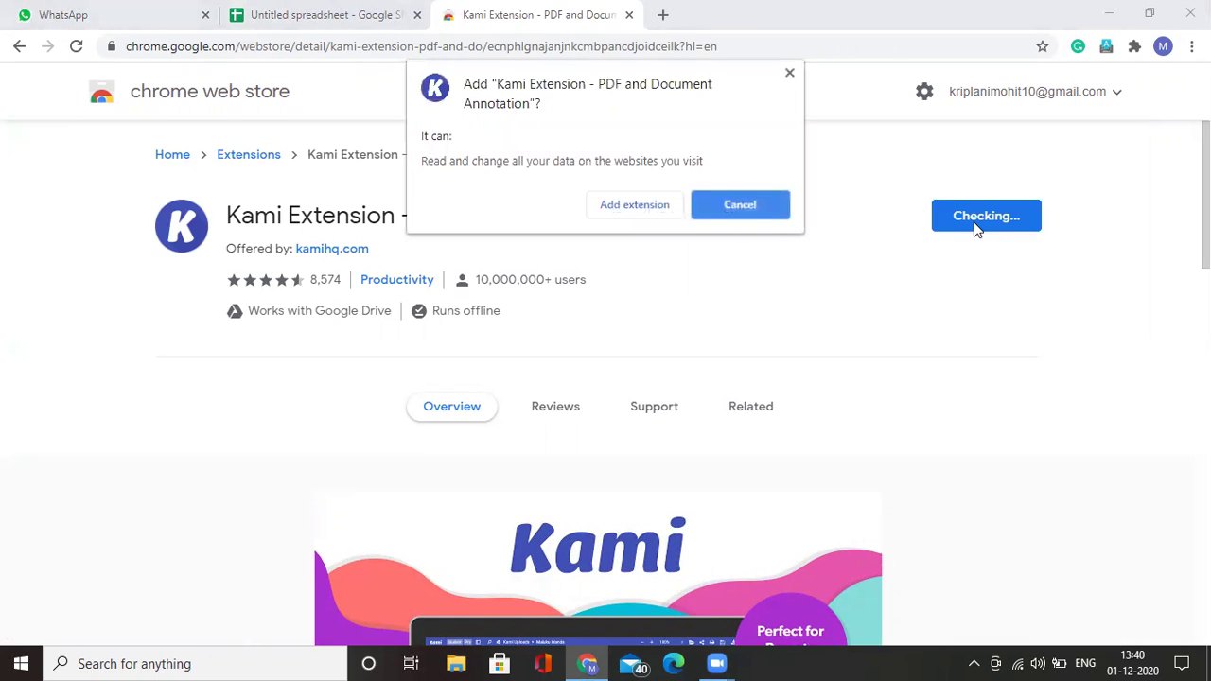
pyautogui.click(645, 212)
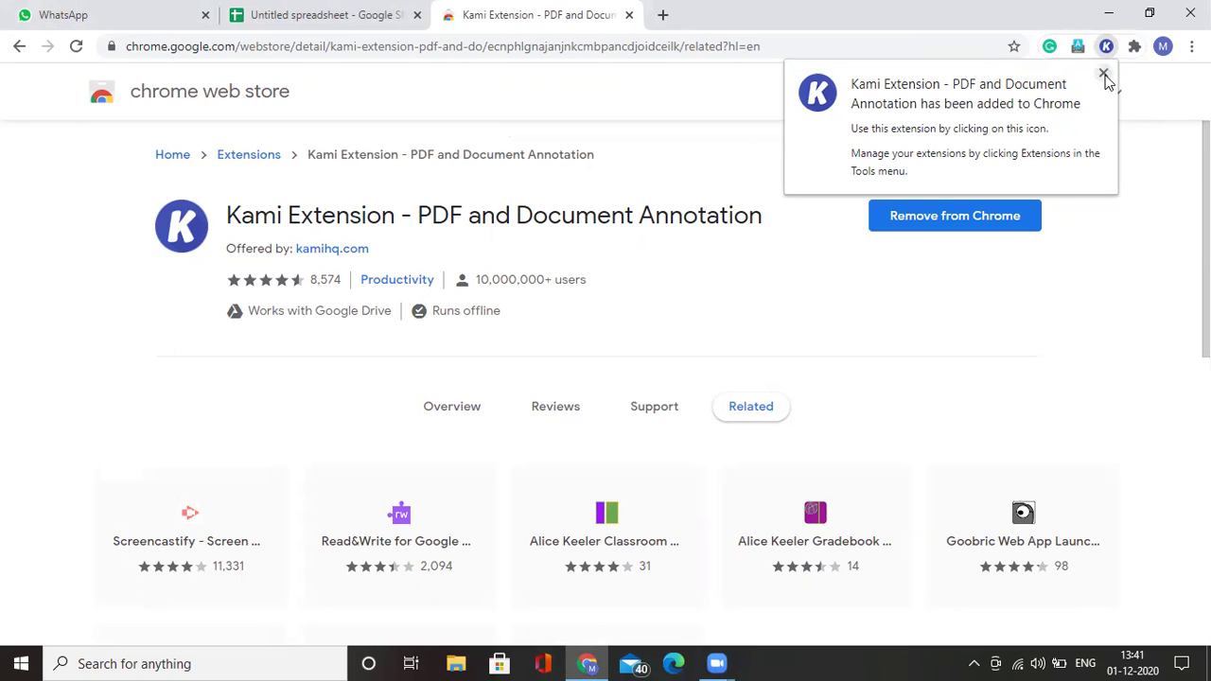
# Step: Dismiss the added notice and pin Kami Extension from the Extensions list
pyautogui.click(1104, 75)
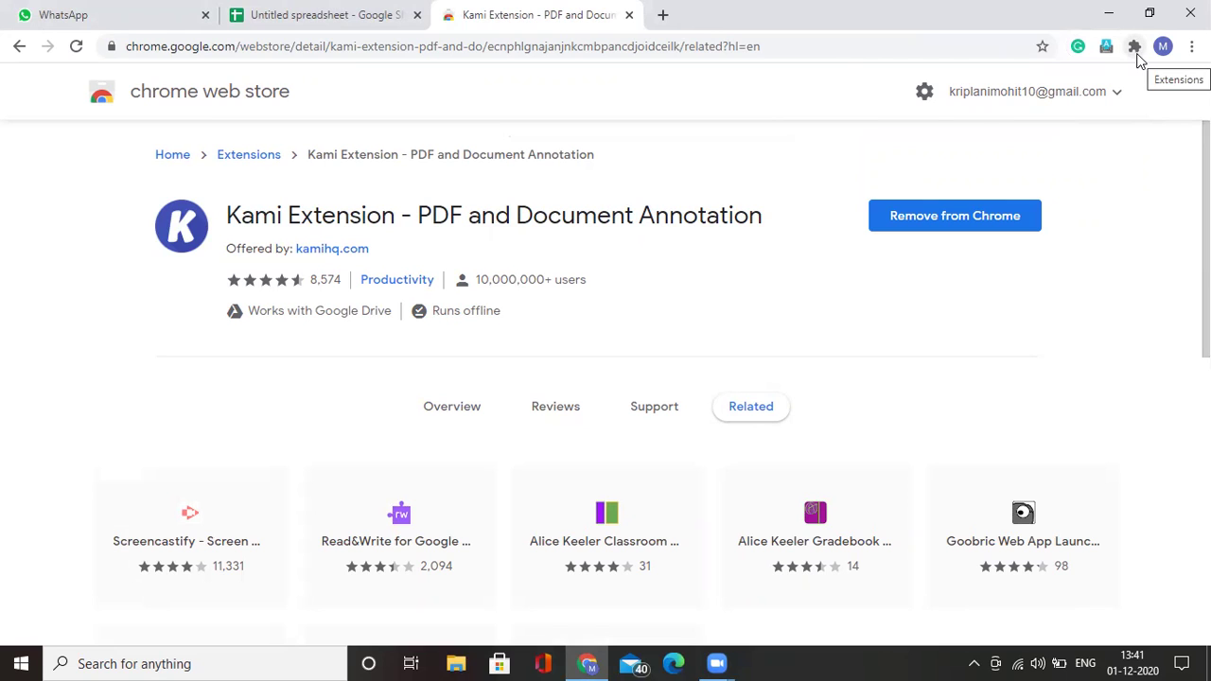
pyautogui.click(1137, 54)
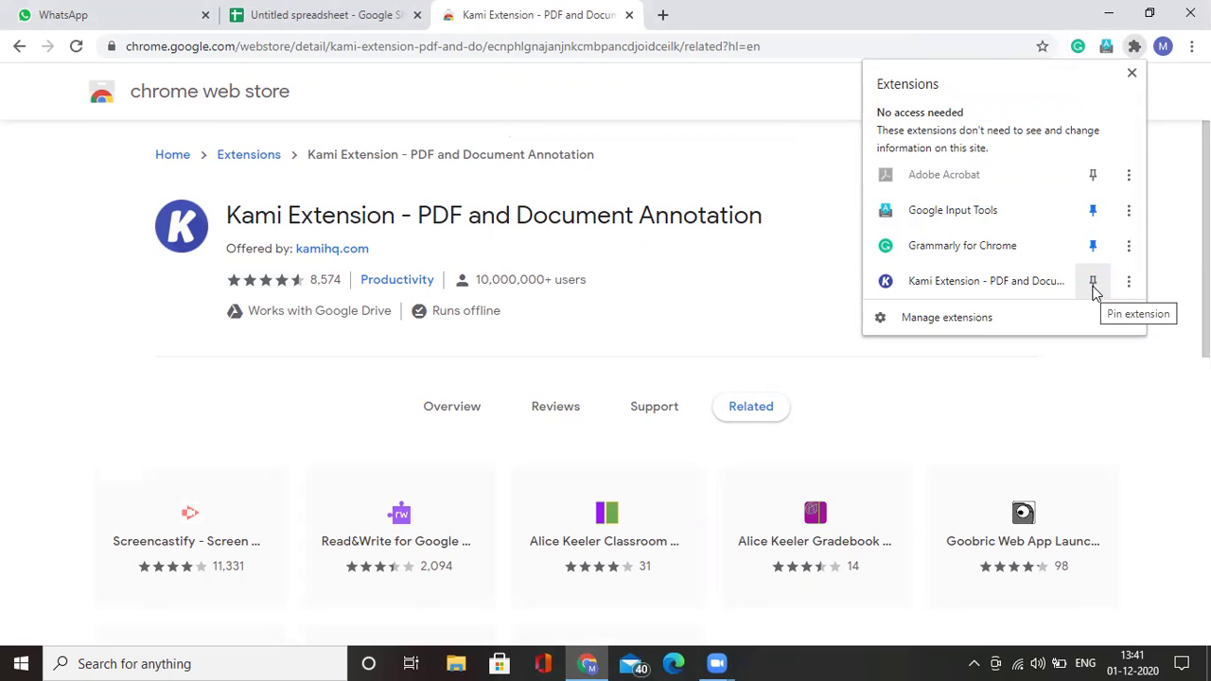
pyautogui.click(1094, 285)
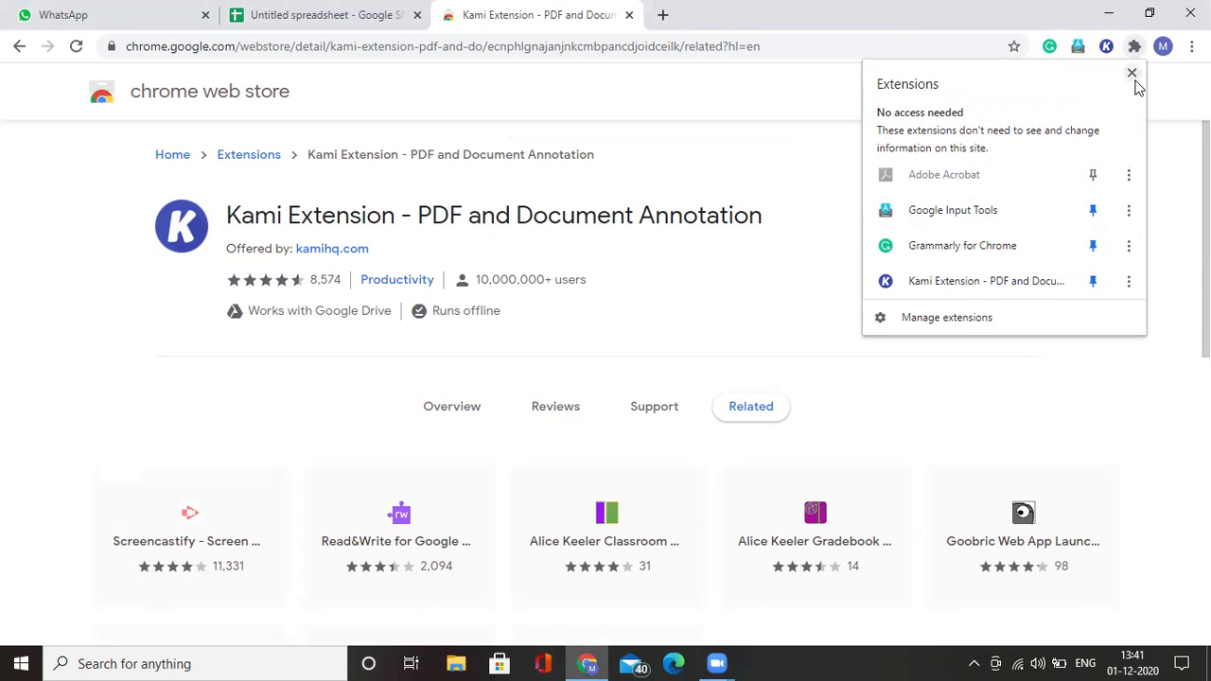
pyautogui.click(1132, 73)
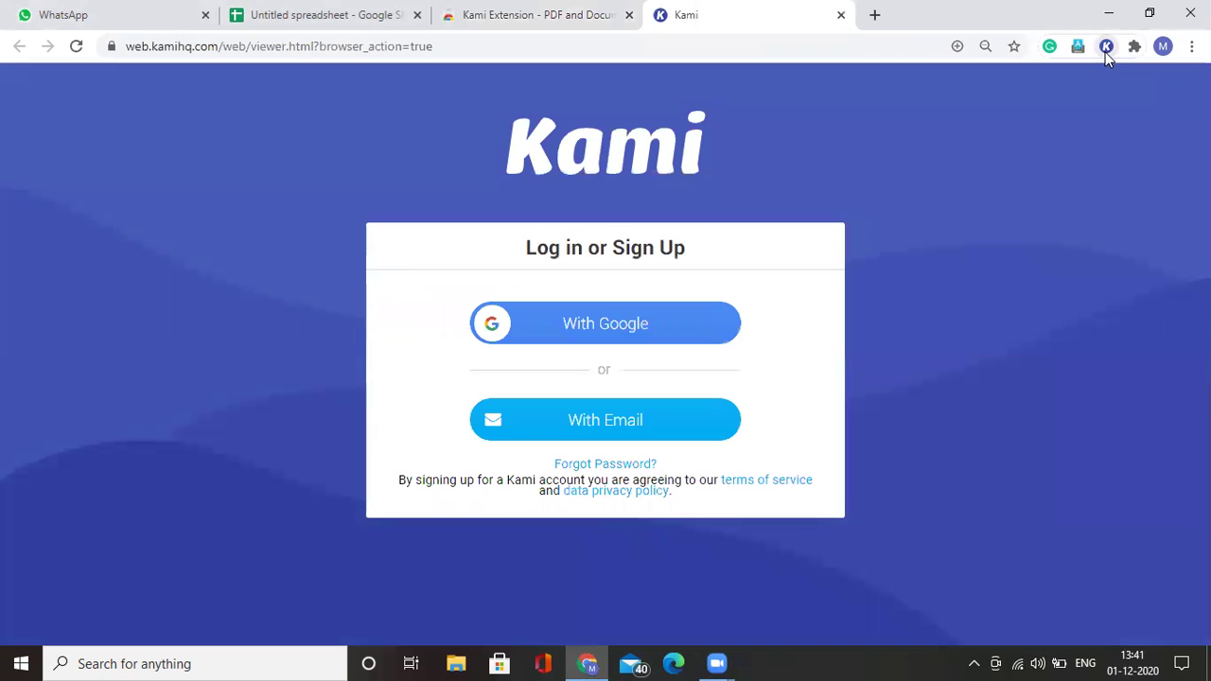
# Step: Choose to sign up to Kami with a Google account
pyautogui.click(654, 333)
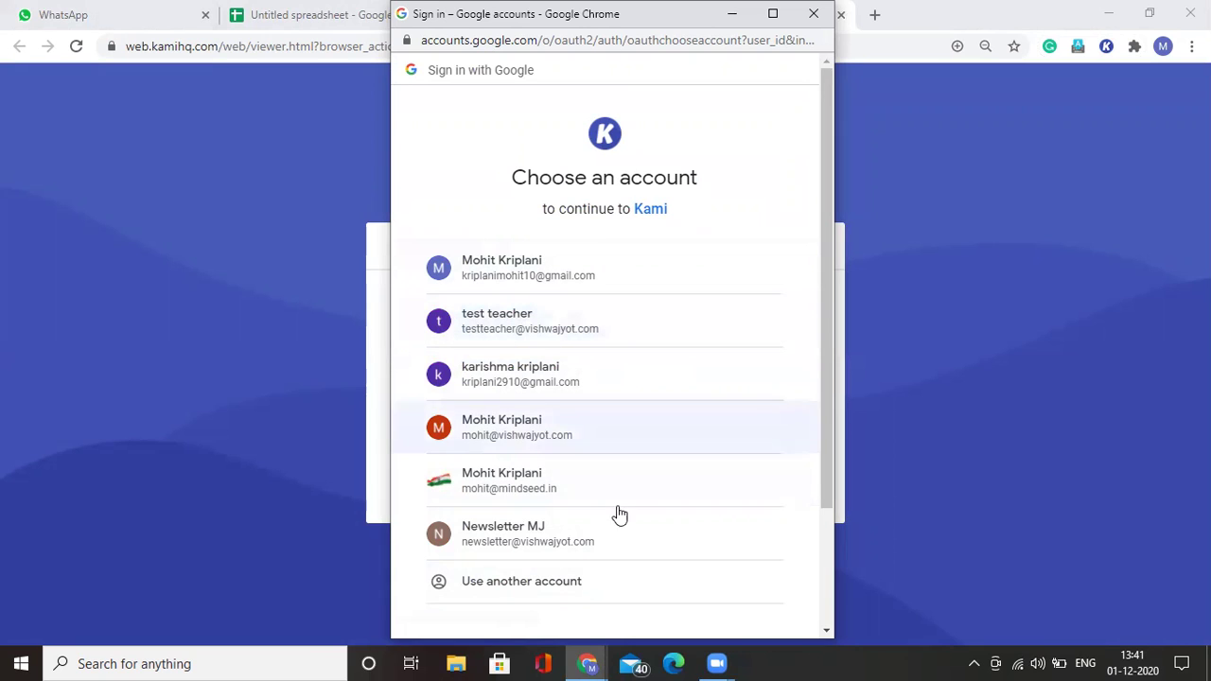
# Step: Pick another account and replace the autofilled e-mail with the account's e-mail address
pyautogui.click(587, 590)
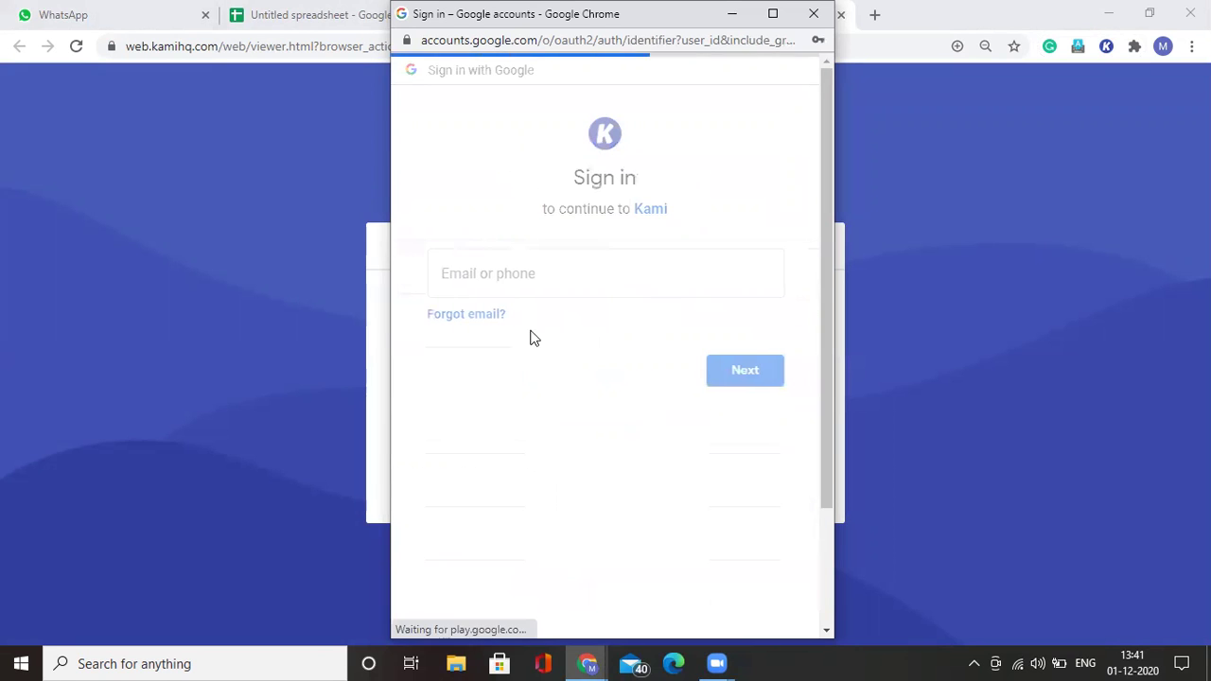
pyautogui.doubleClick(540, 275)
pyautogui.press('BackSpace')
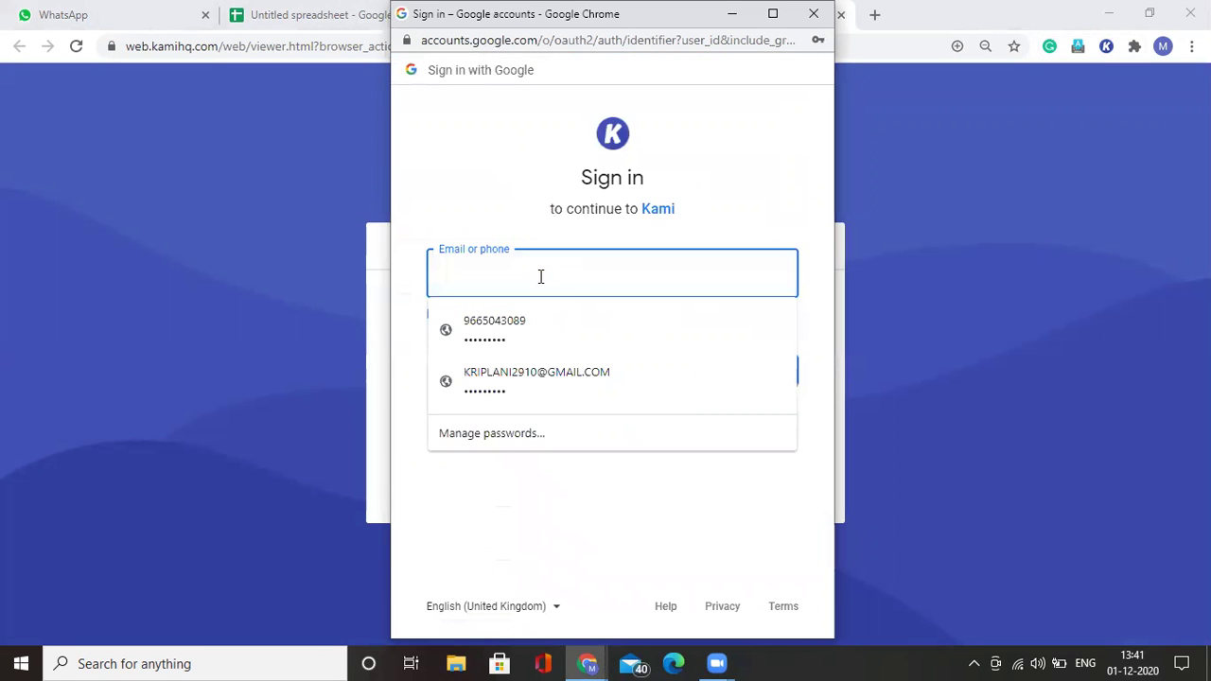
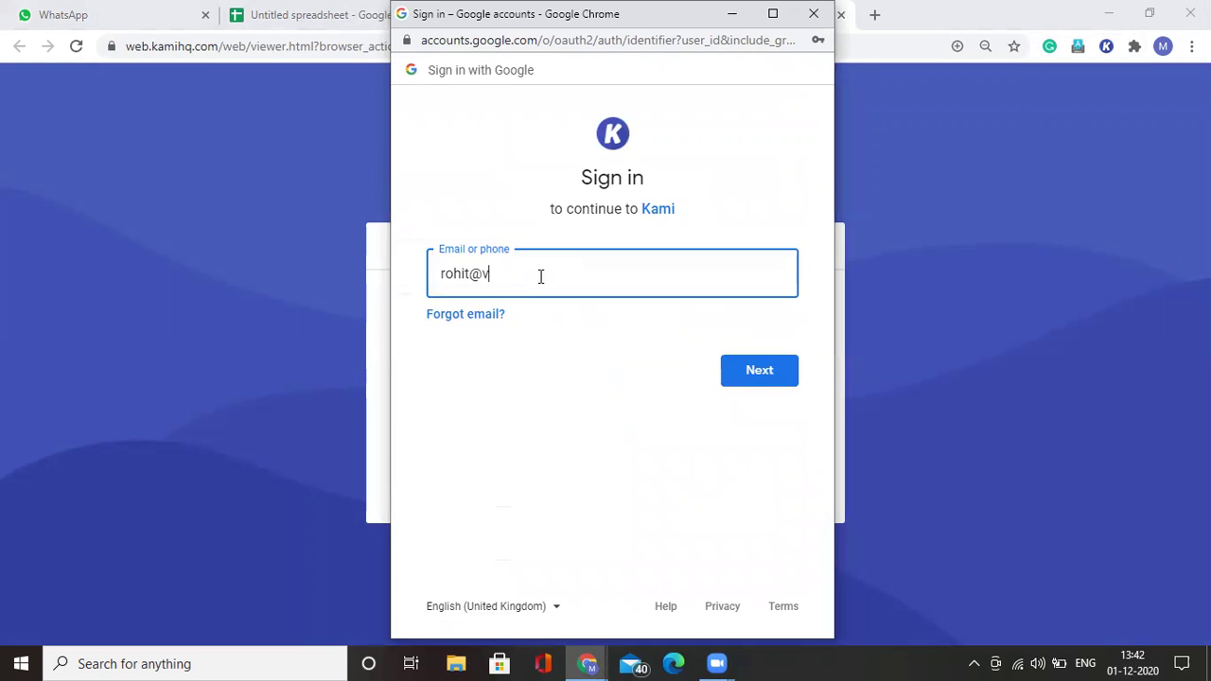
pyautogui.click(757, 377)
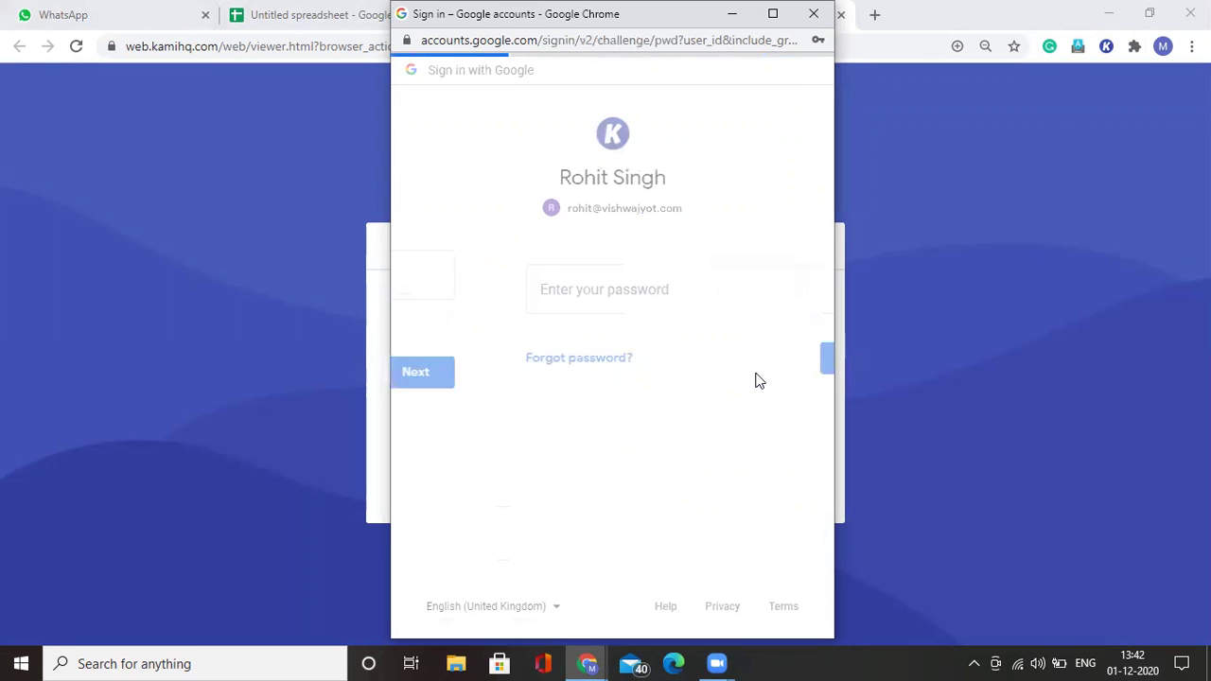
# Step: Replace the pre-filled password with the account password and submit it
pyautogui.hotkey('ctrl', 'v')
pyautogui.hotkey('ctrl', 'a')
pyautogui.press('BackSpace')
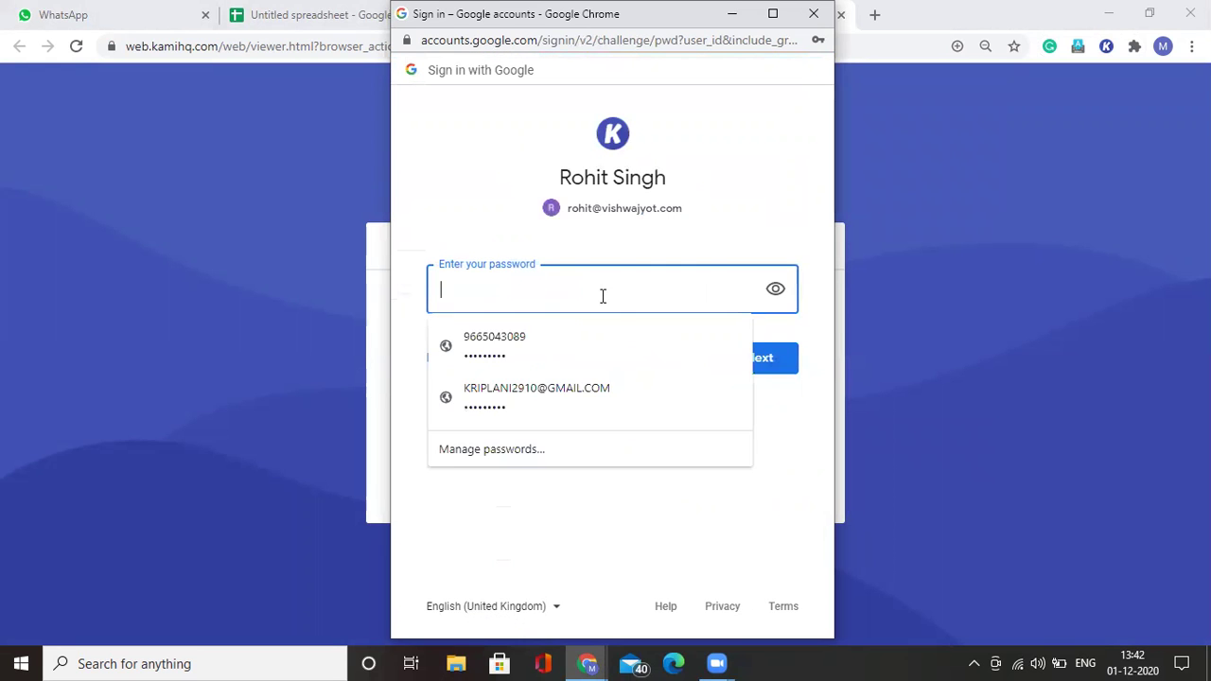
pyautogui.write('********')
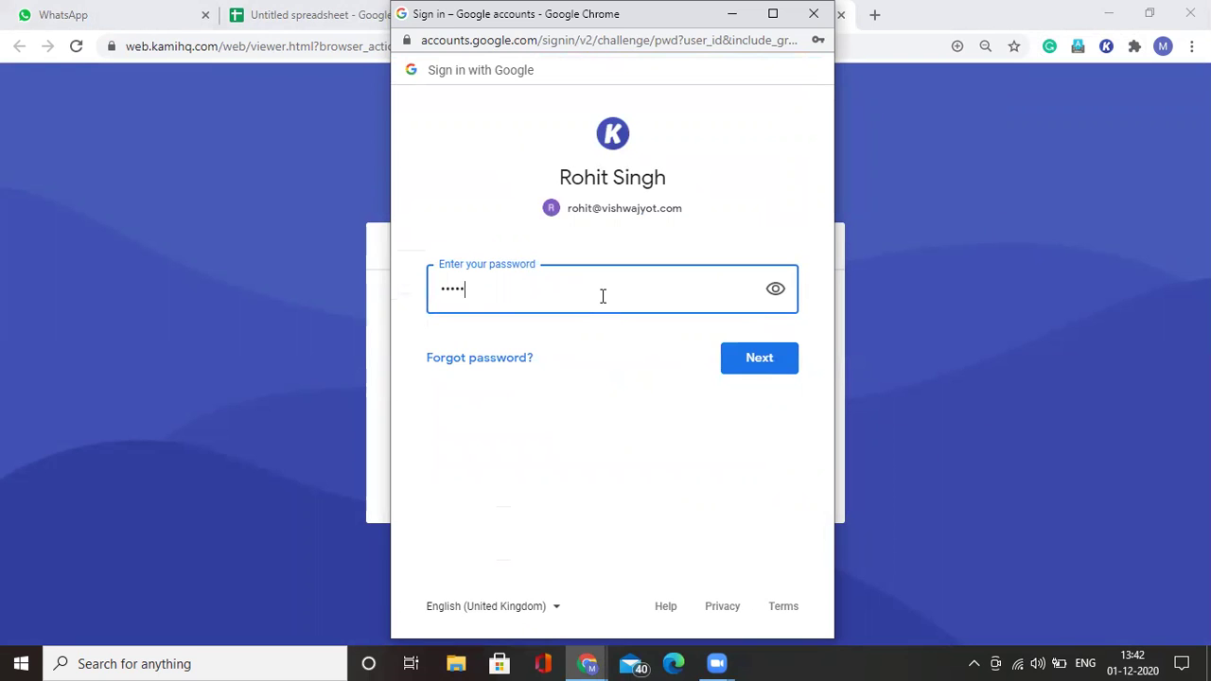
pyautogui.click(758, 368)
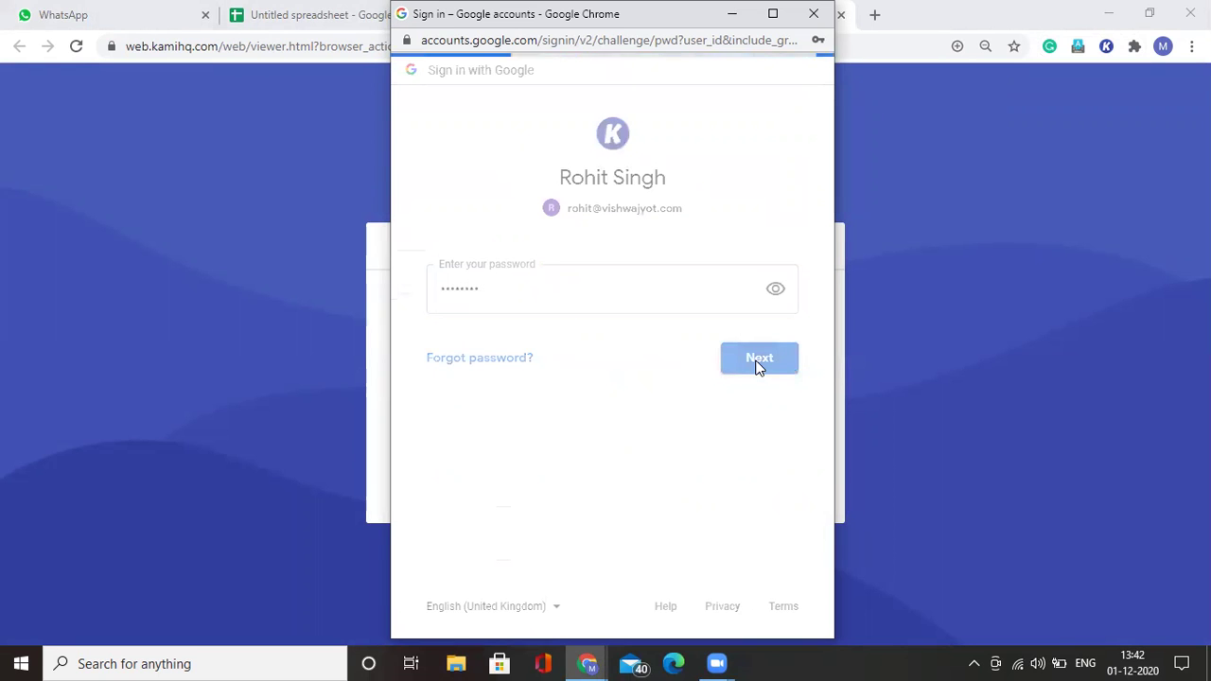
# Step: Accept the new Google account's welcome terms and allow Kami access to the account
pyautogui.scroll(-4, 758, 367)
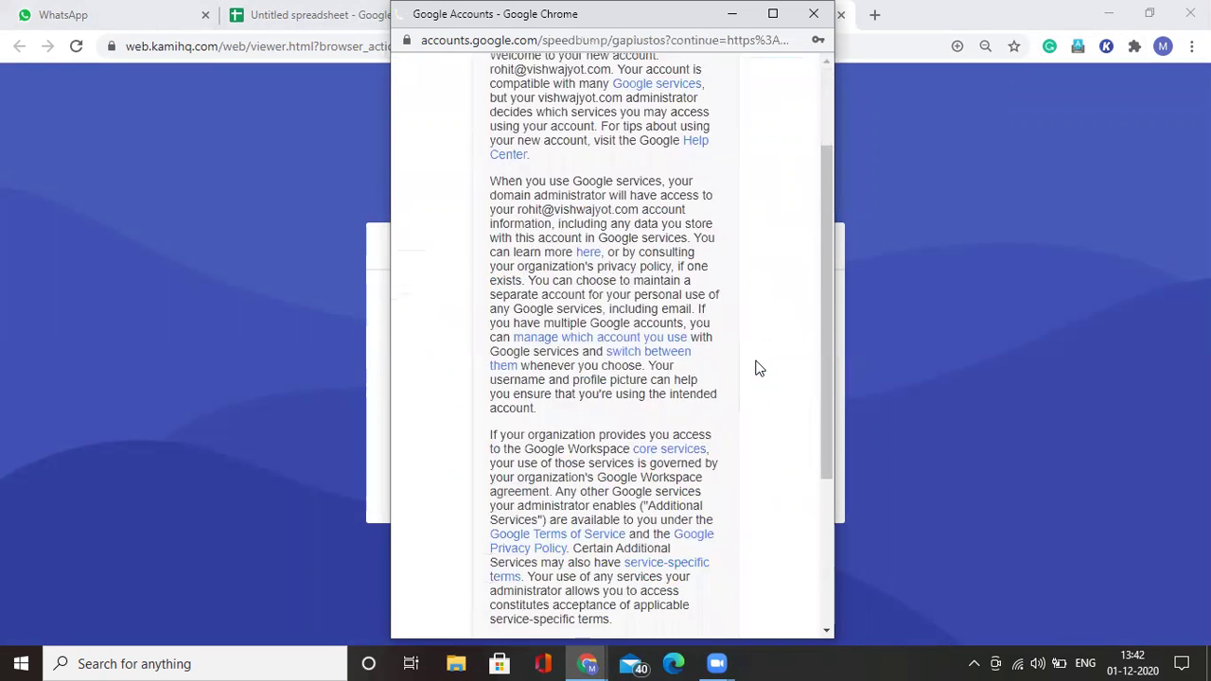
pyautogui.click(647, 484)
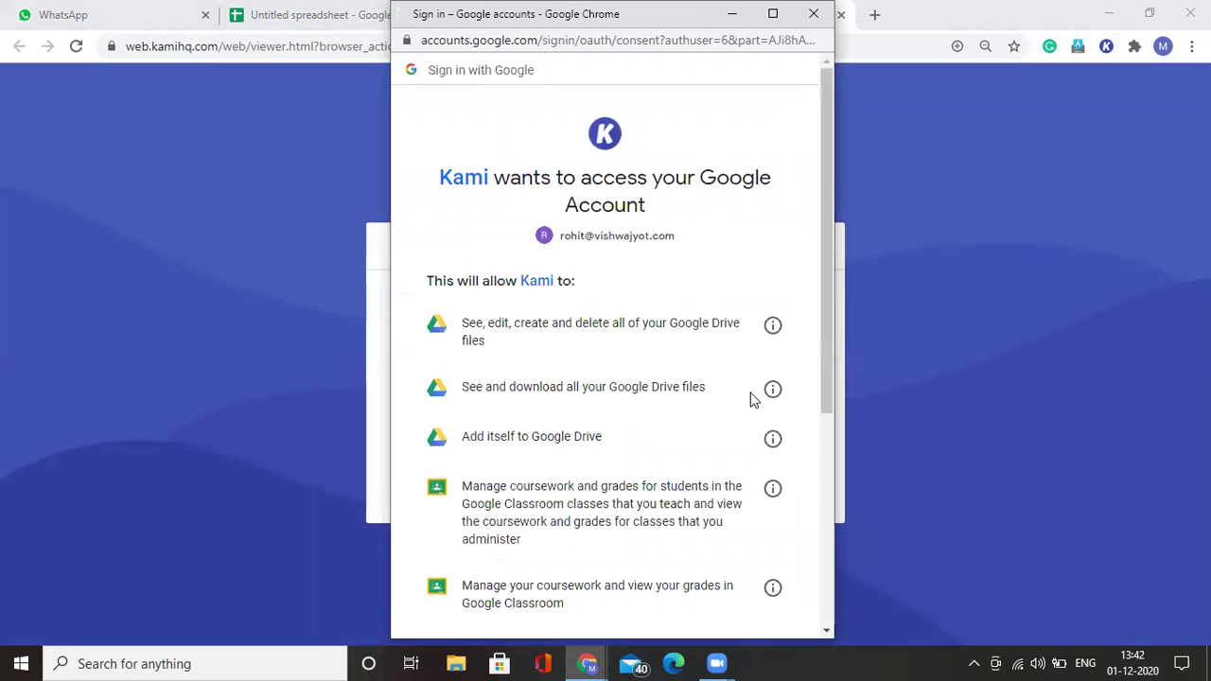
pyautogui.scroll(-4, 750, 398)
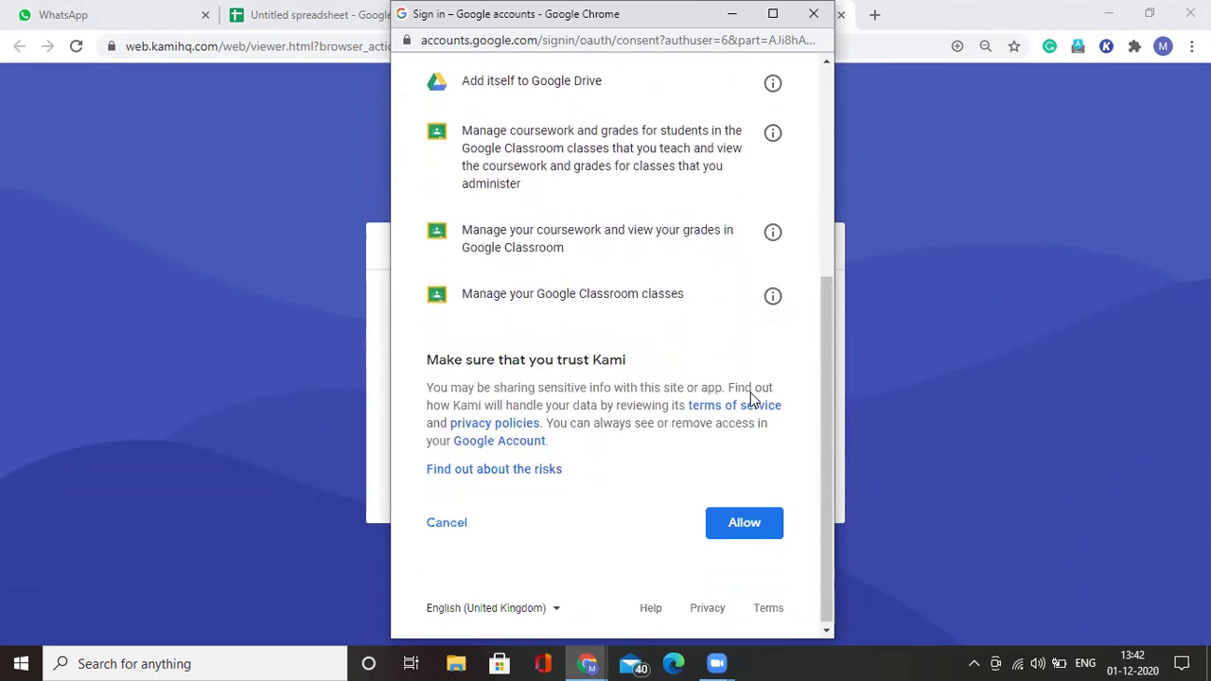
pyautogui.scroll(2, 751, 399)
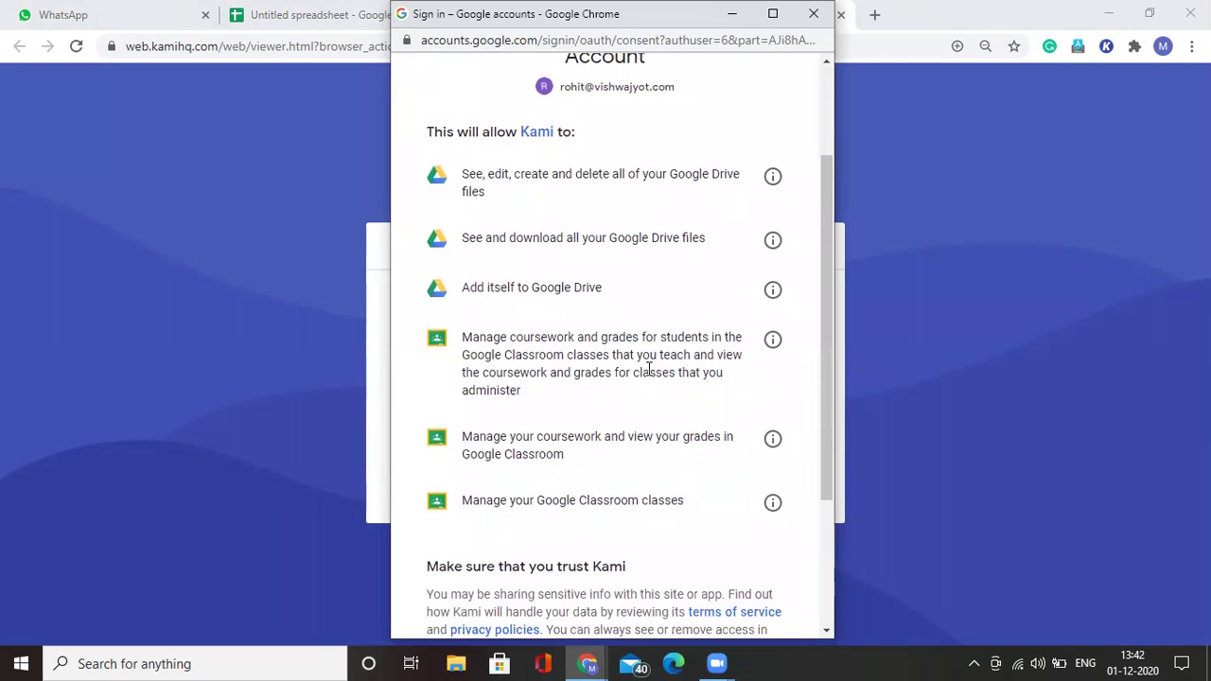
pyautogui.scroll(-1, 649, 370)
pyautogui.scroll(-2, 649, 370)
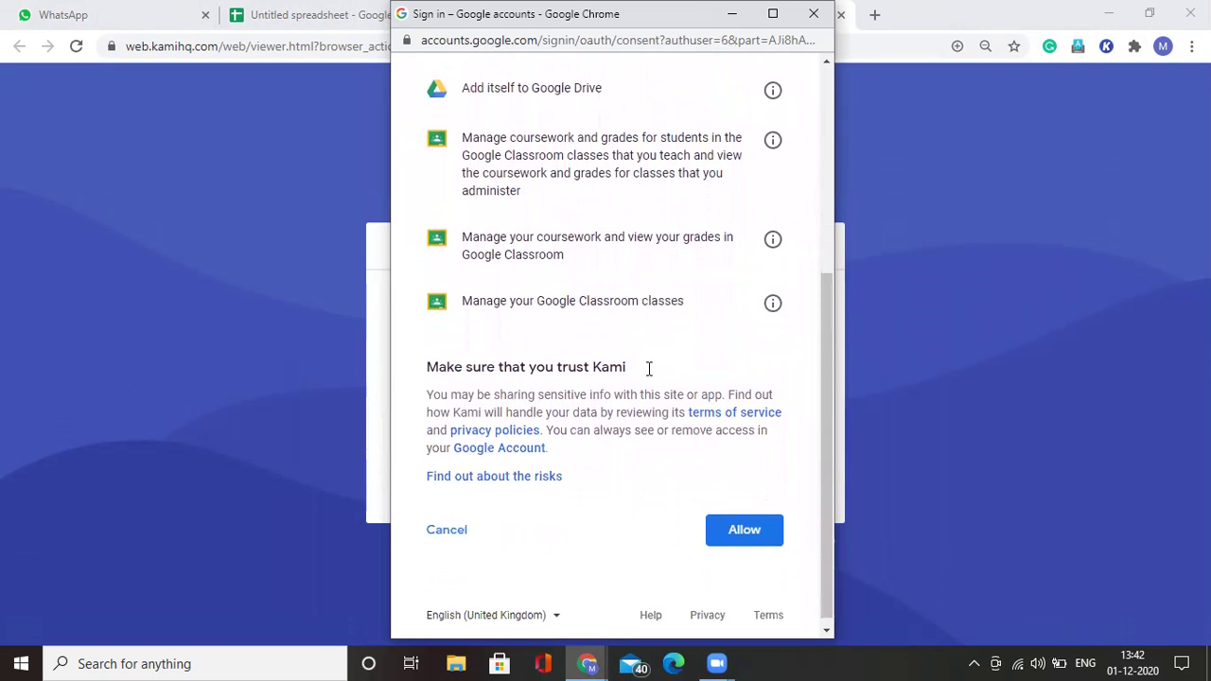
pyautogui.click(749, 528)
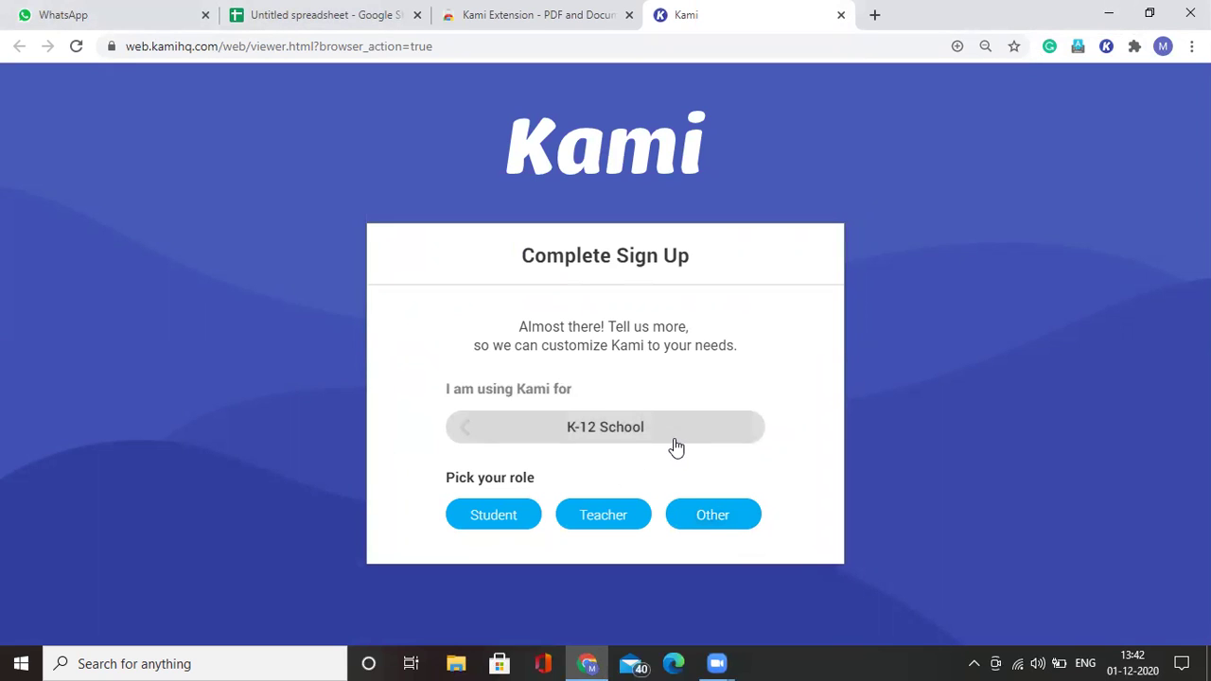
# Step: Select K-12 School, Teacher role, Yes for LMS use, and Google Classroom
pyautogui.click(603, 441)
pyautogui.scroll(-2, 603, 446)
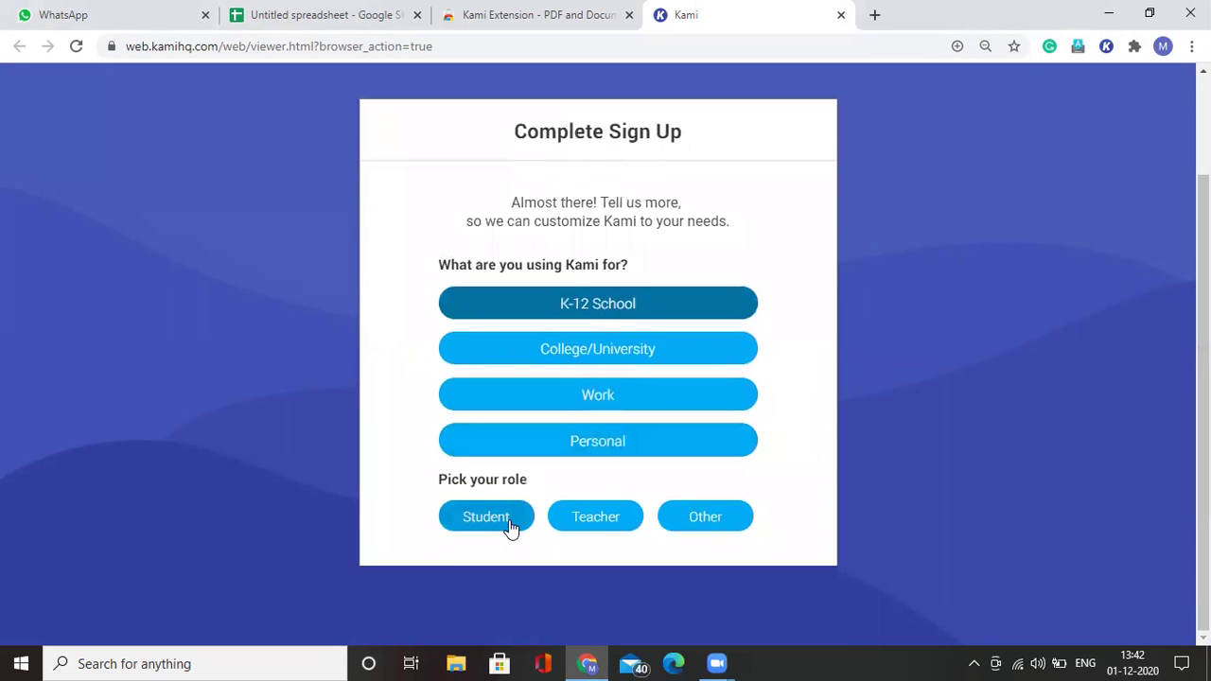
pyautogui.click(592, 521)
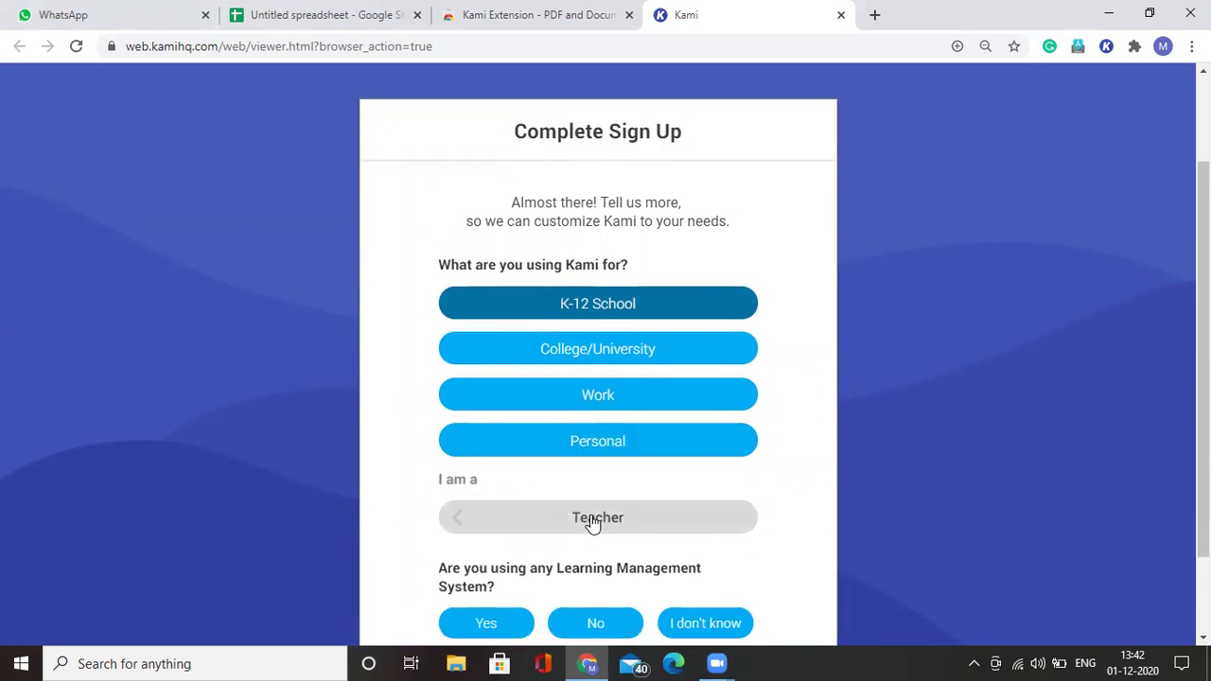
pyautogui.scroll(-2, 594, 521)
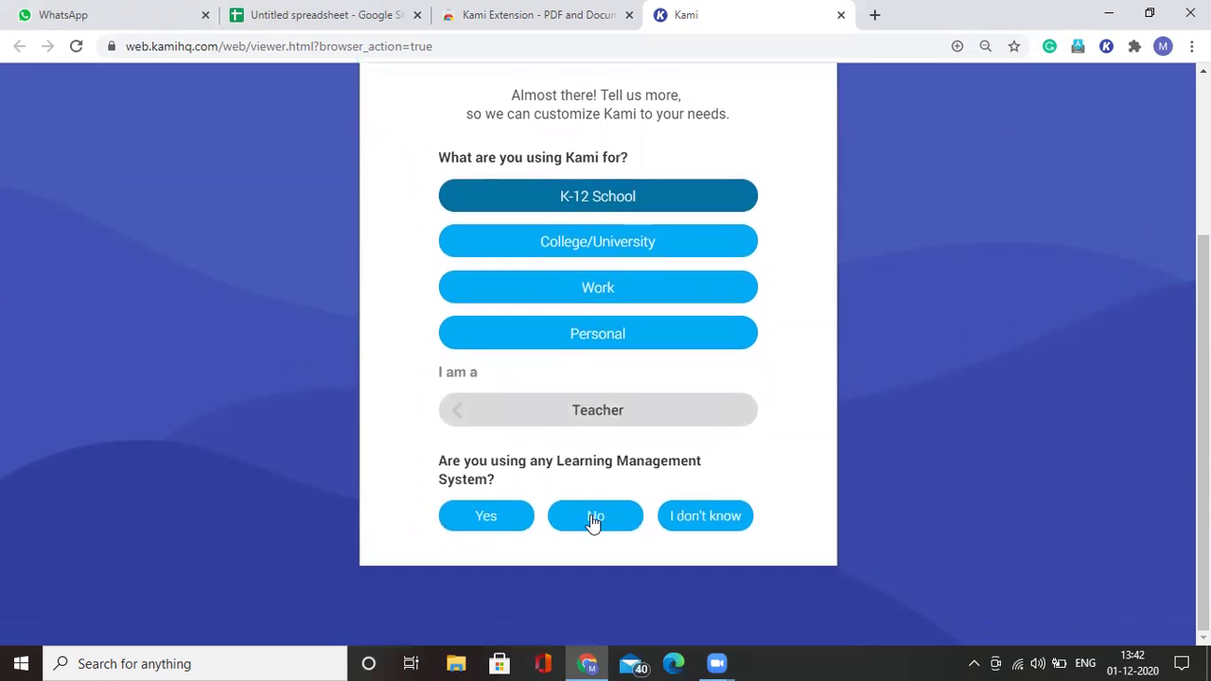
pyautogui.click(523, 519)
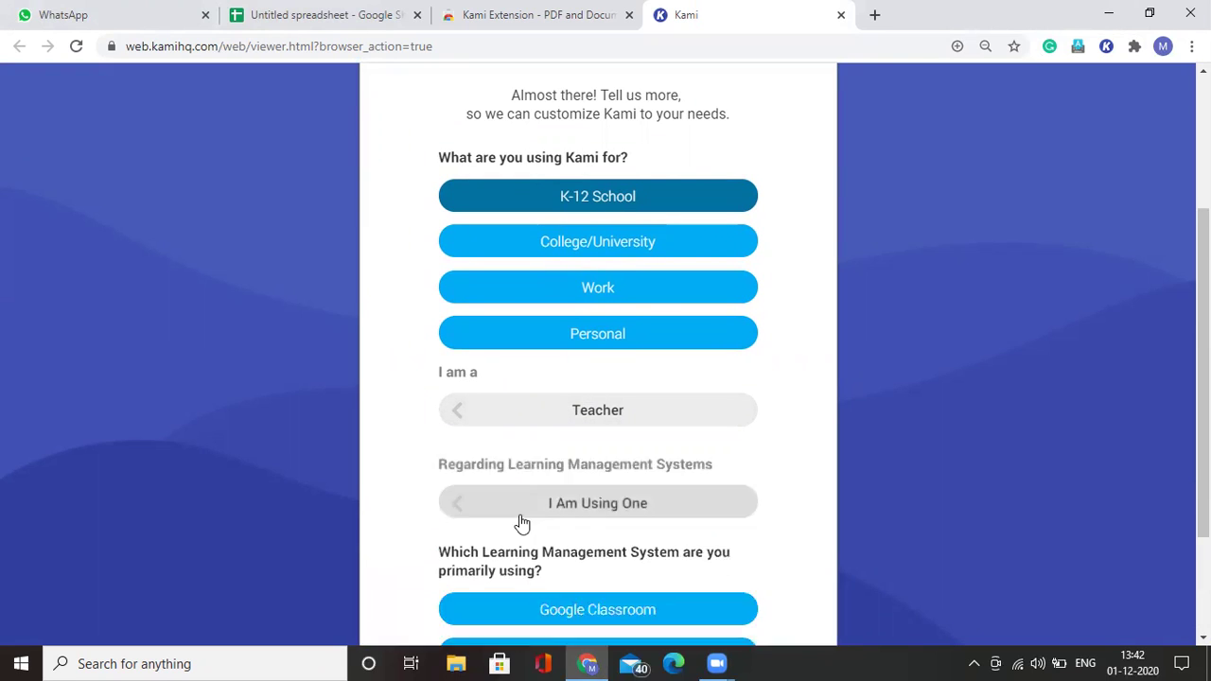
pyautogui.scroll(-3, 689, 461)
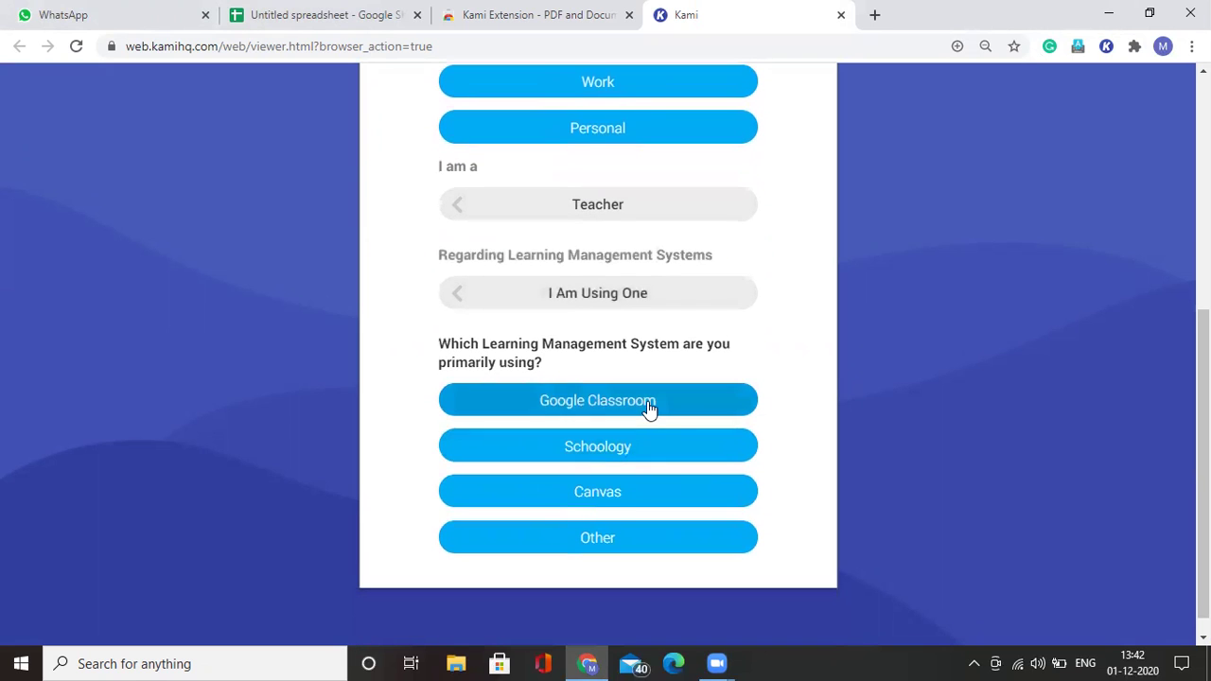
pyautogui.click(649, 408)
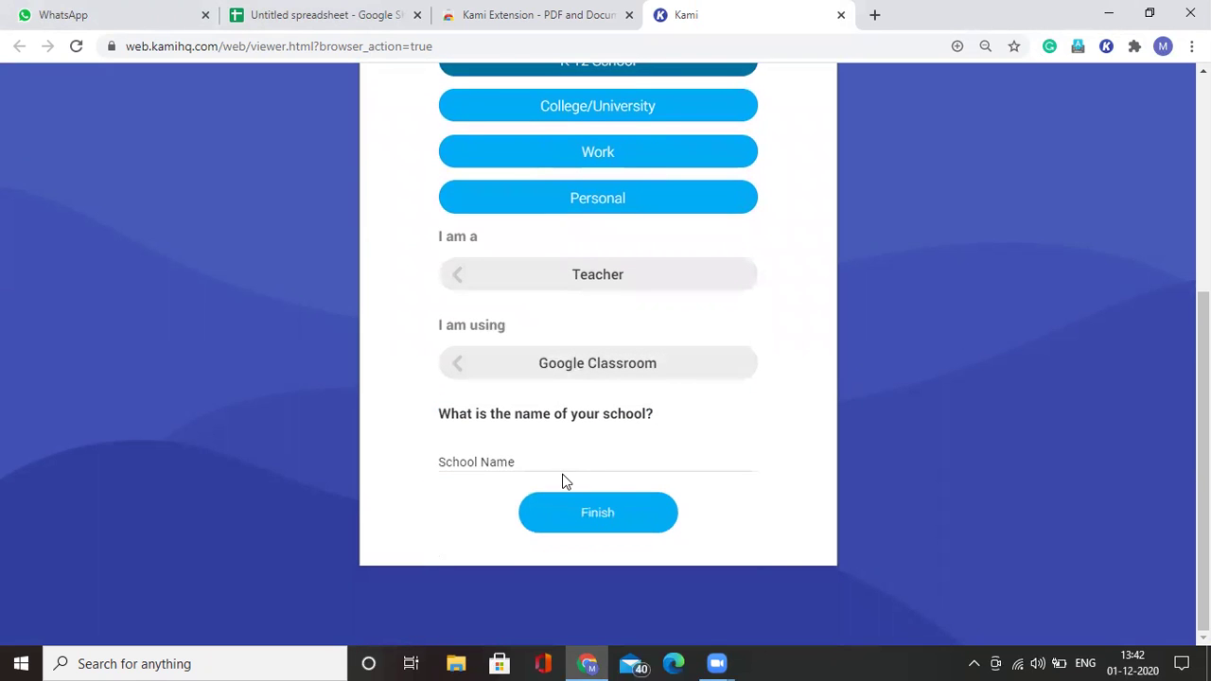
# Step: Enter 'Vishwajyot High School' as the school name and finish the sign-up
pyautogui.click(560, 465)
pyautogui.write('Vishajy')
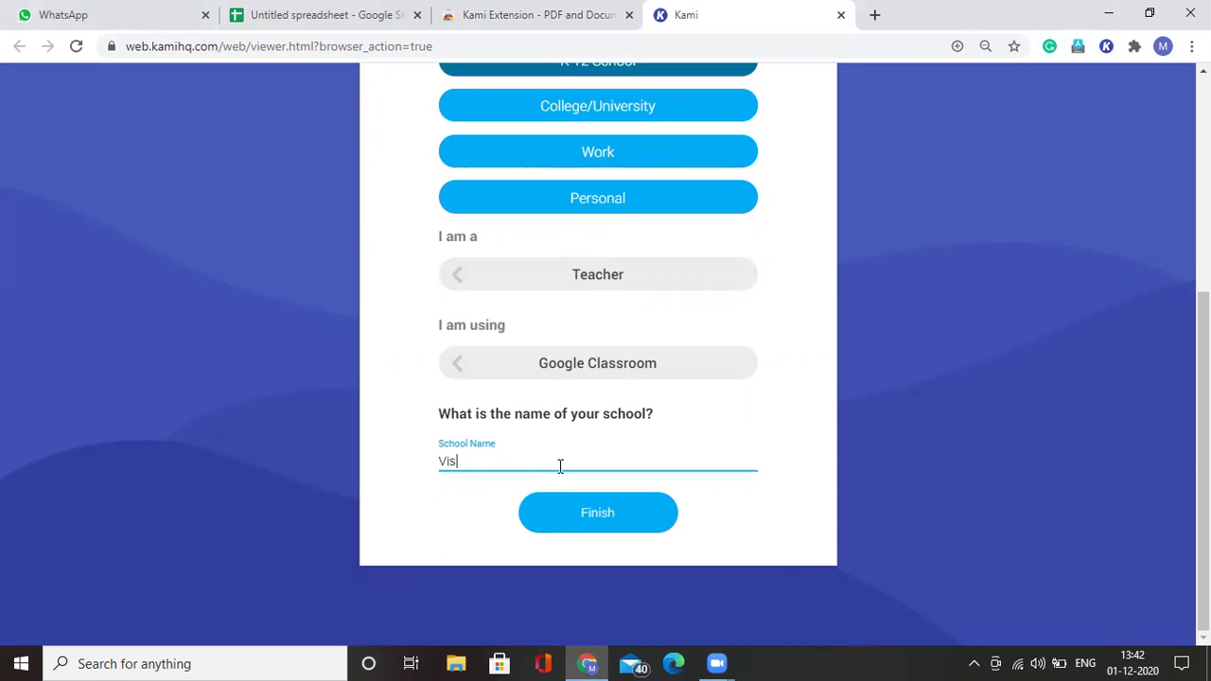
pyautogui.write('ot')
pyautogui.press('BackSpace')
pyautogui.press('BackSpace')
pyautogui.press('BackSpace')
pyautogui.press('BackSpace')
pyautogui.write('wajyot High School')
pyautogui.click(602, 517)
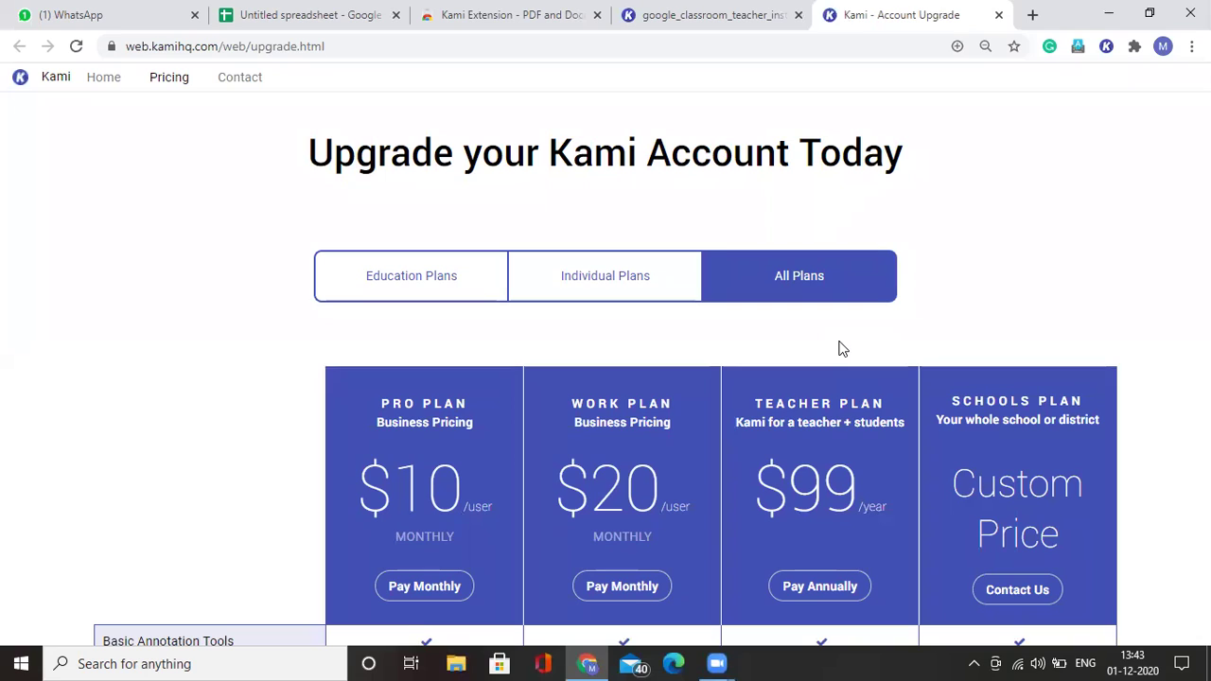
# Step: Start the Teacher Plan's 90-day trial from the upgrade page
pyautogui.scroll(-5, 842, 348)
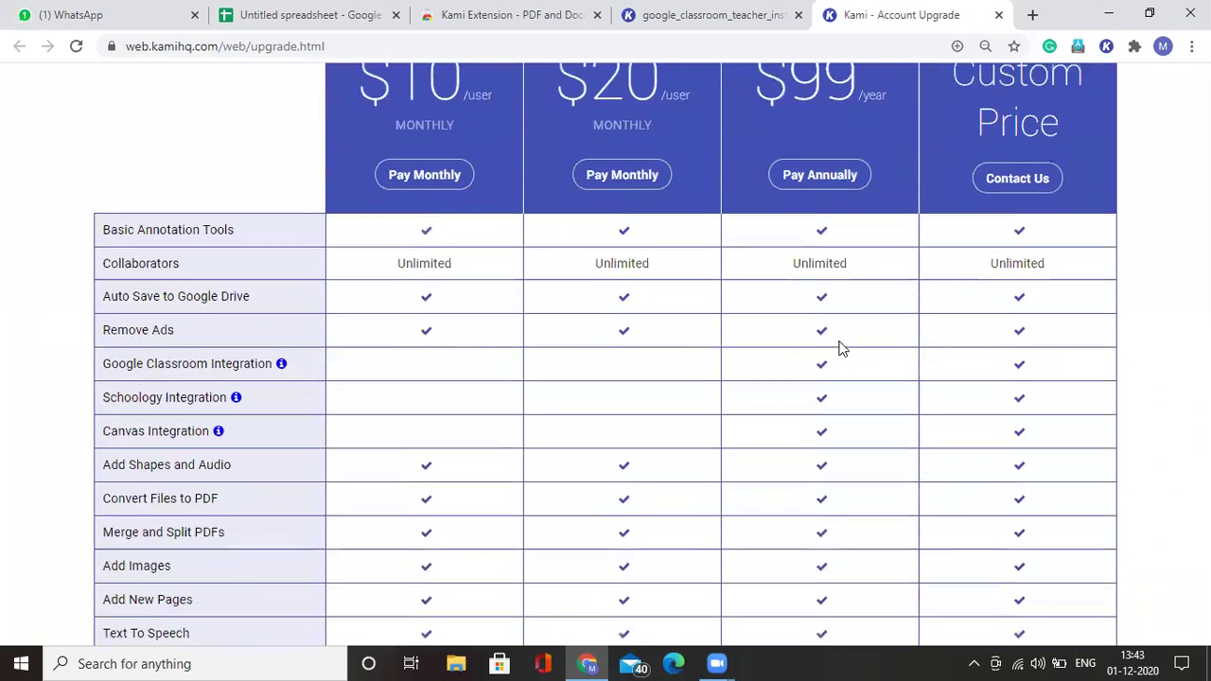
pyautogui.scroll(-7, 841, 349)
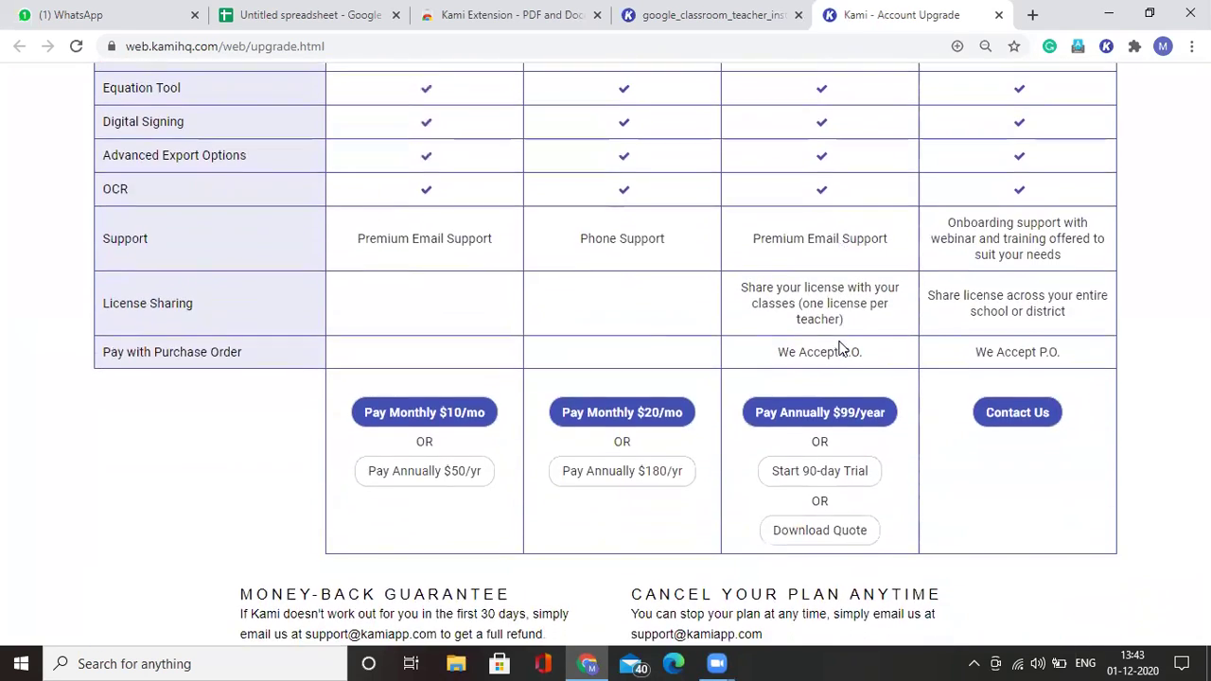
pyautogui.click(830, 484)
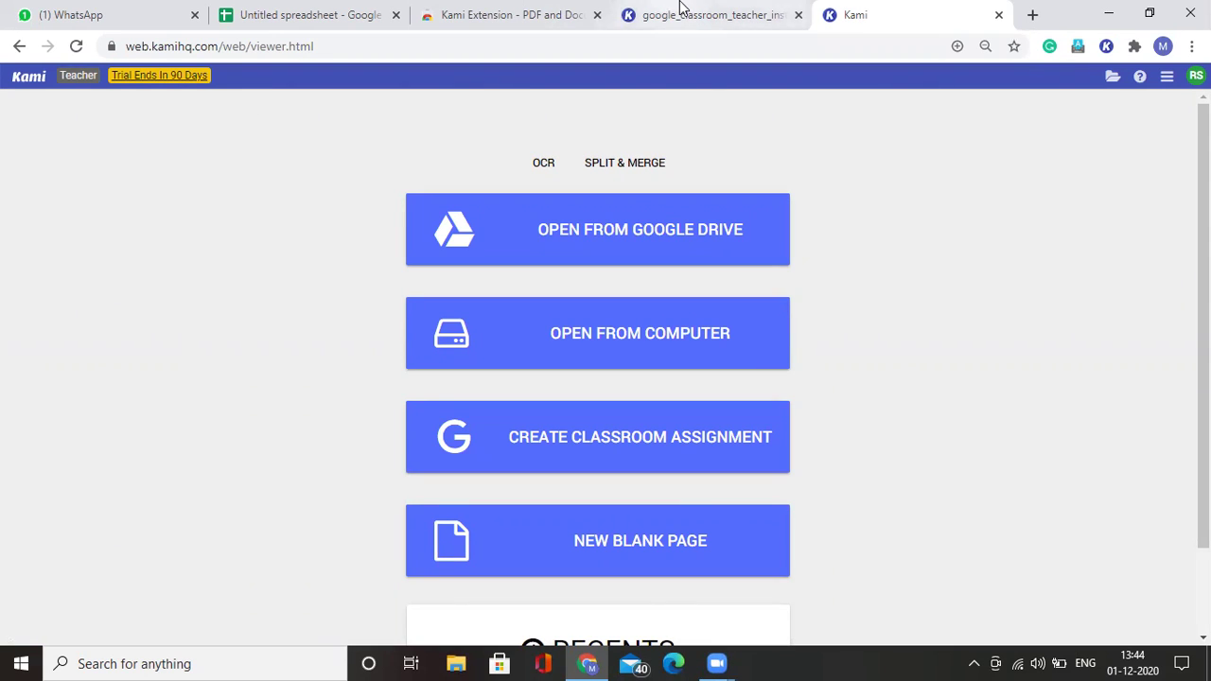
# Step: Switch to the google_classroom_teacher_instructions PDF tab and reload it
pyautogui.click(766, 9)
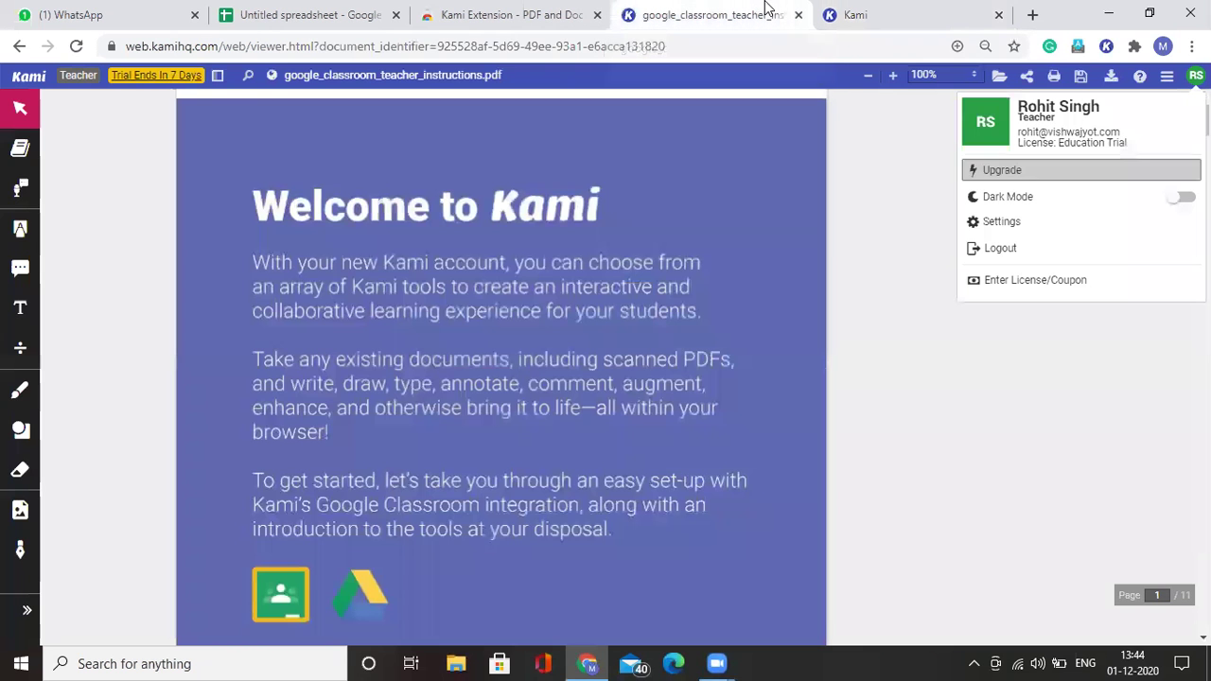
pyautogui.click(76, 46)
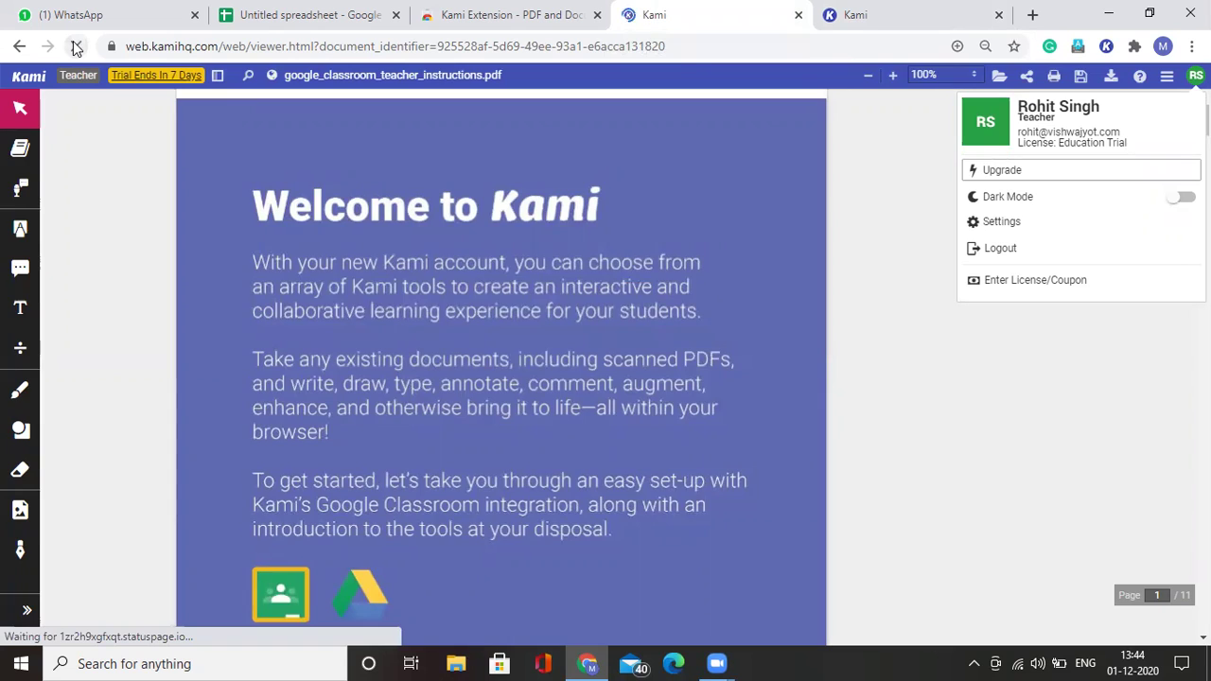